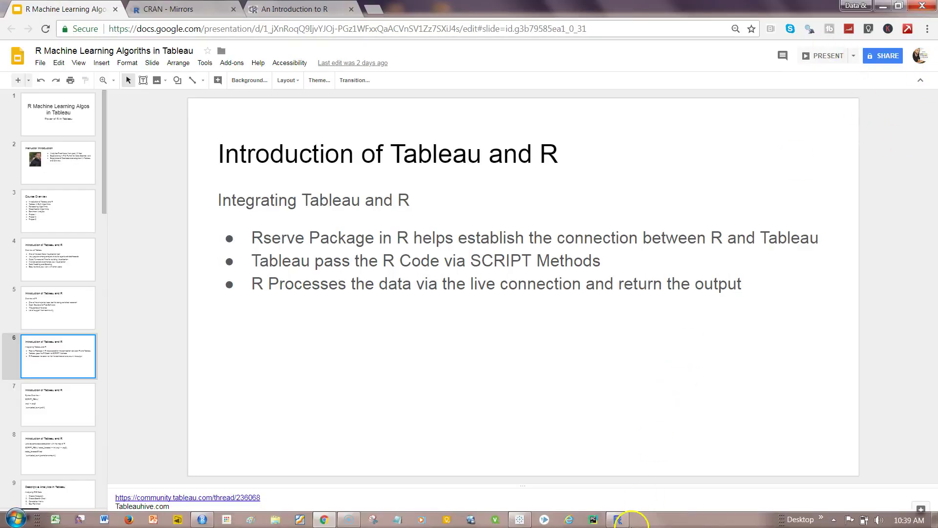
# Step: Type a library(Rserve) command at the R console prompt, then clear the line
pyautogui.click(620, 520)
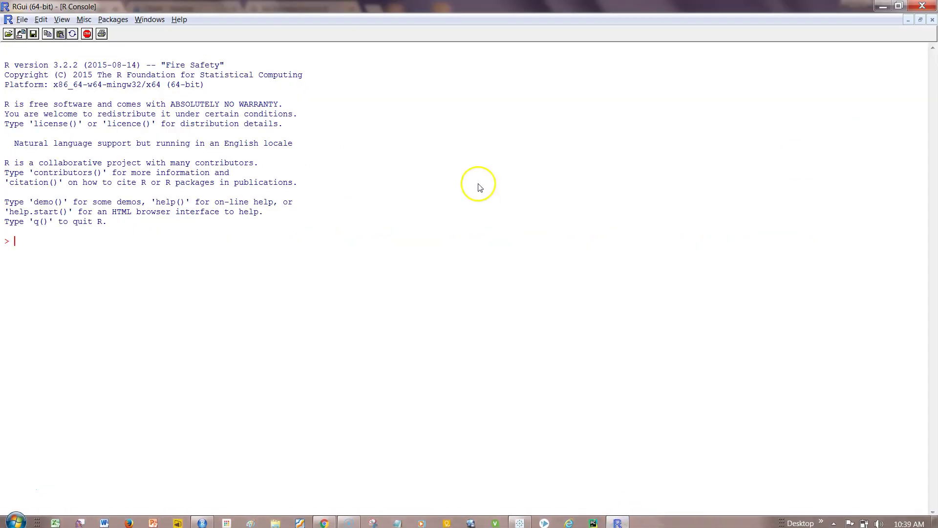
pyautogui.click(90, 270)
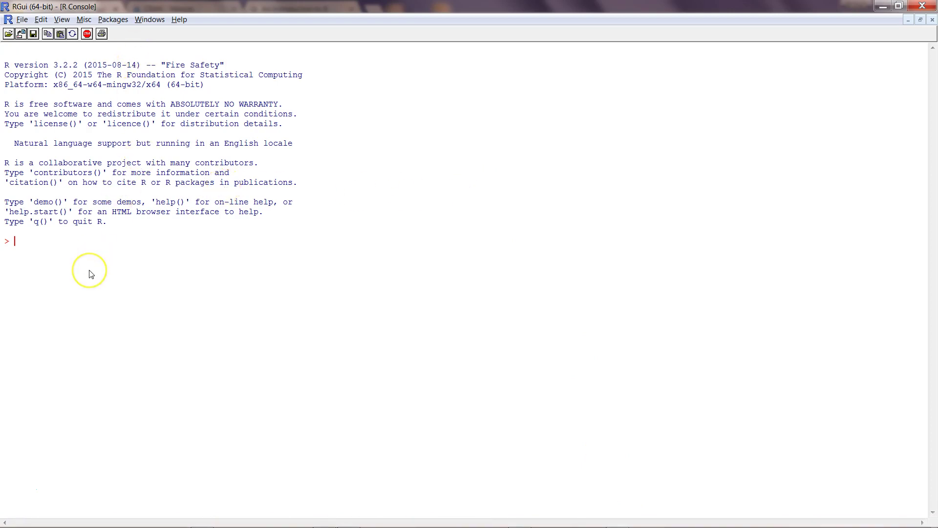
pyautogui.write('libar')
pyautogui.press('BackSpace')
pyautogui.press('BackSpace')
pyautogui.write('rary(Rser')
pyautogui.press('BackSpace')
pyautogui.press('BackSpace')
pyautogui.write('erve')
pyautogui.press('Home')
pyautogui.press('Delete')
pyautogui.press('Delete')
pyautogui.press('Delete')
pyautogui.press('Delete')
pyautogui.press('Delete')
pyautogui.press('Delete')
pyautogui.press('Delete')
pyautogui.press('Delete')
pyautogui.press('Delete')
pyautogui.press('Delete')
pyautogui.press('Delete')
pyautogui.press('Delete')
pyautogui.press('Delete')
pyautogui.press('Delete')
# Step: Load Rserve from the Packages > Load package list and select the R version 3.2.2
pyautogui.click(113, 19)
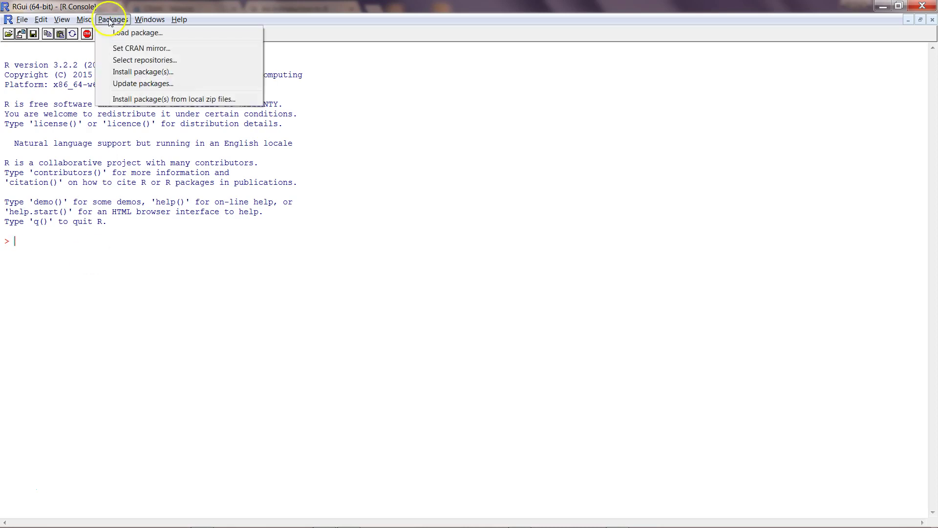
pyautogui.click(120, 35)
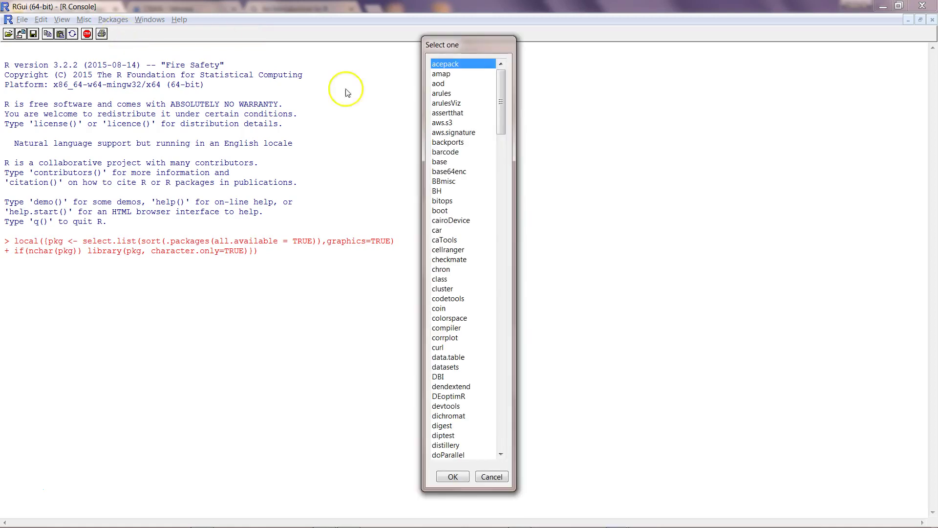
pyautogui.moveTo(505, 122); pyautogui.dragTo(505, 387)
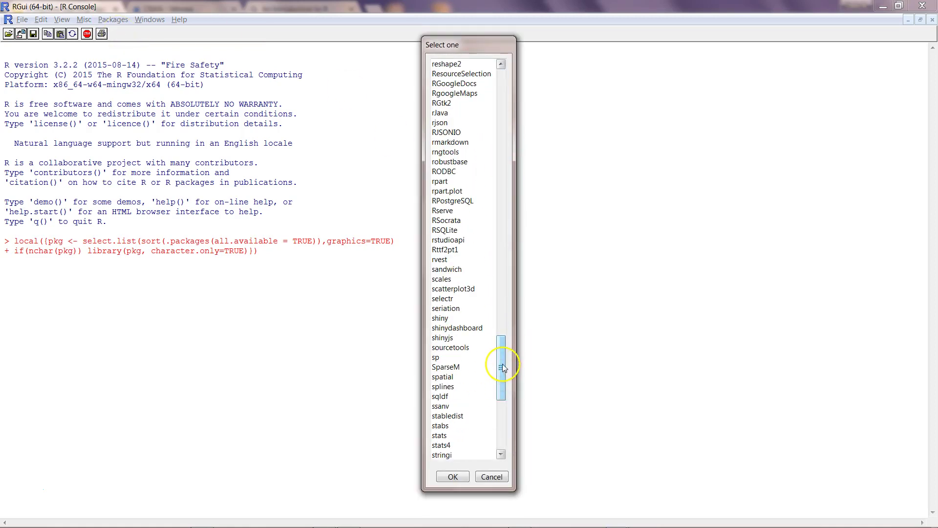
pyautogui.click(448, 213)
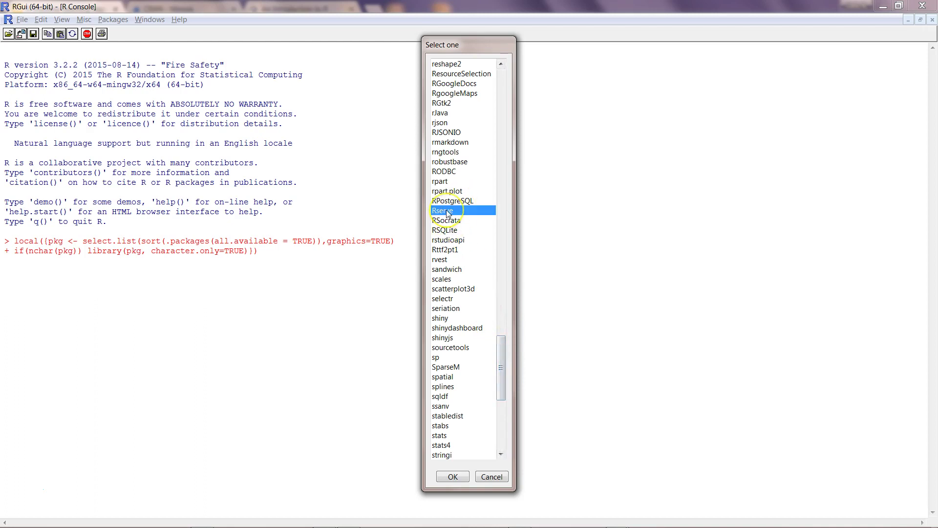
pyautogui.click(453, 477)
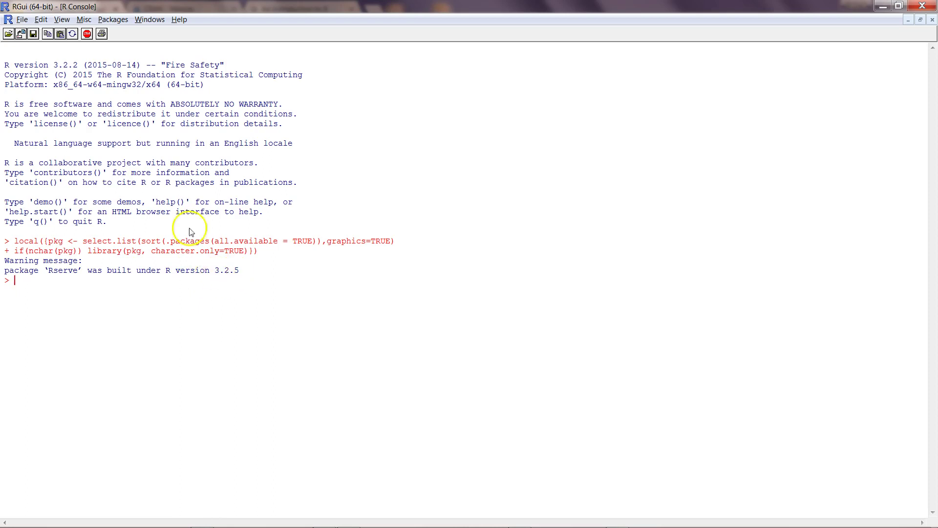
pyautogui.doubleClick(63, 65)
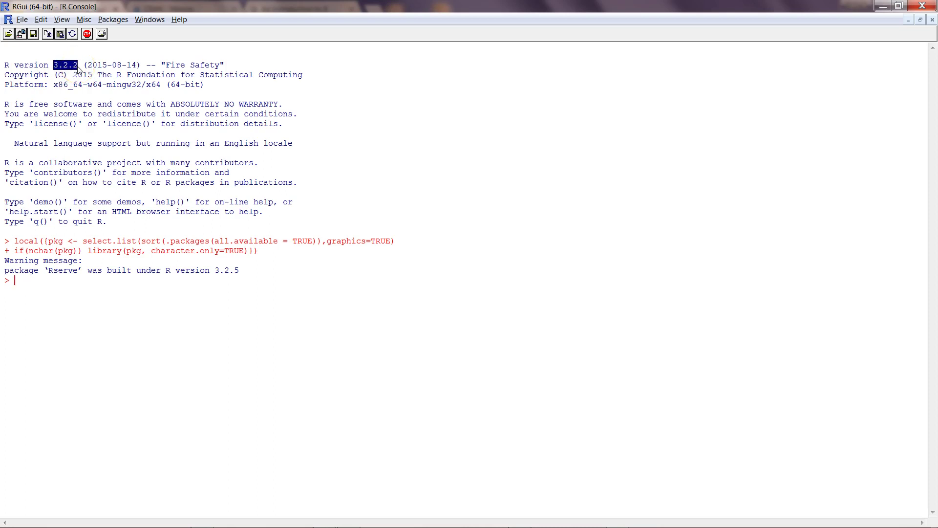
# Step: Run Rserve() at the R prompt to launch the Rserve server
pyautogui.click(101, 292)
pyautogui.write('Rserve()')
pyautogui.press('Return')
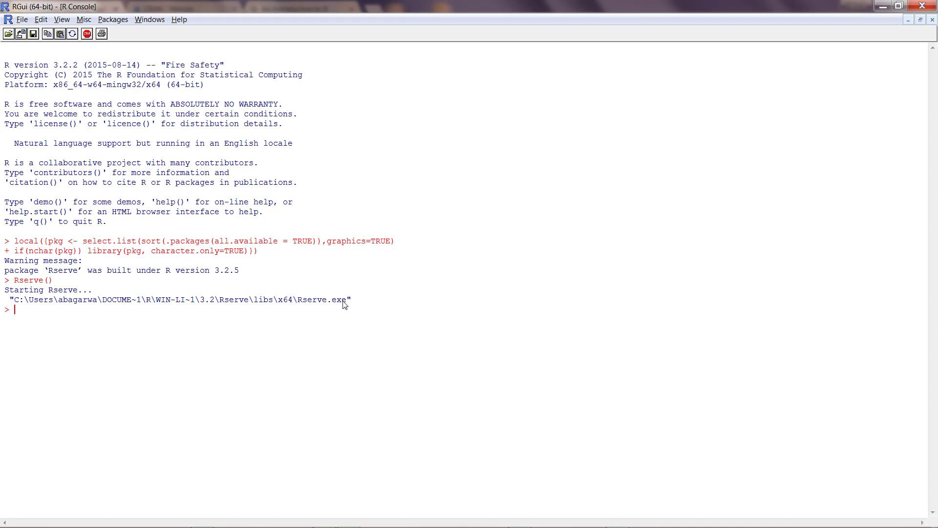
# Step: Switch to the Tableau Superstore workbook and select the top summary sheet on the dashboard
pyautogui.moveTo(456, 521)
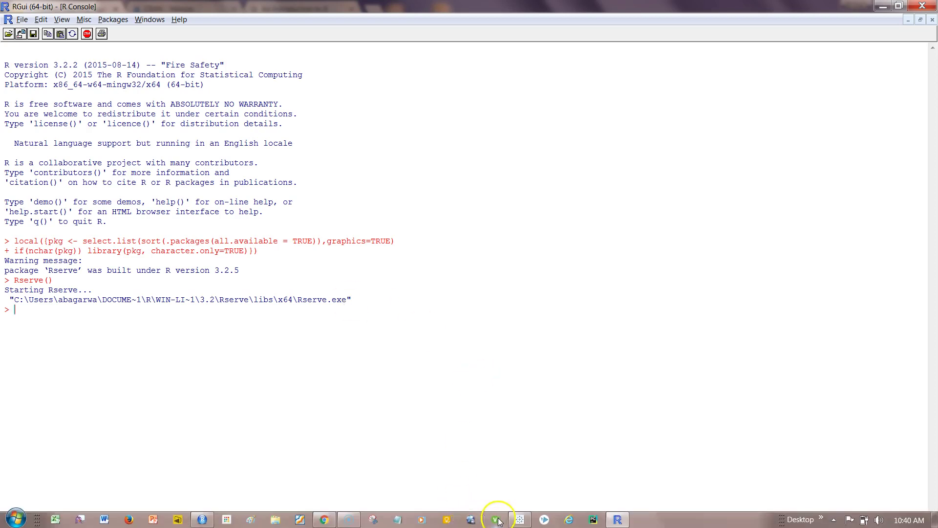
pyautogui.click(526, 522)
pyautogui.moveTo(388, 333)
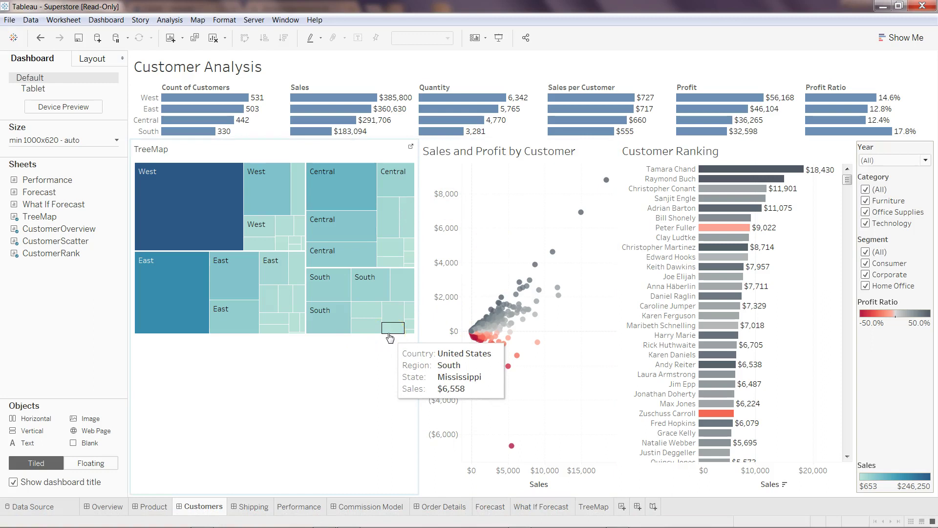
pyautogui.click(826, 89)
pyautogui.click(251, 41)
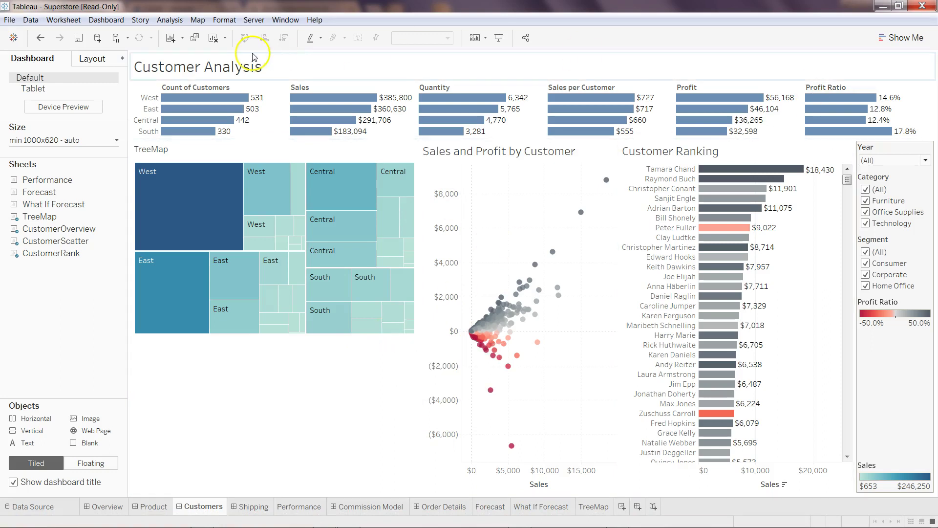
pyautogui.click(805, 92)
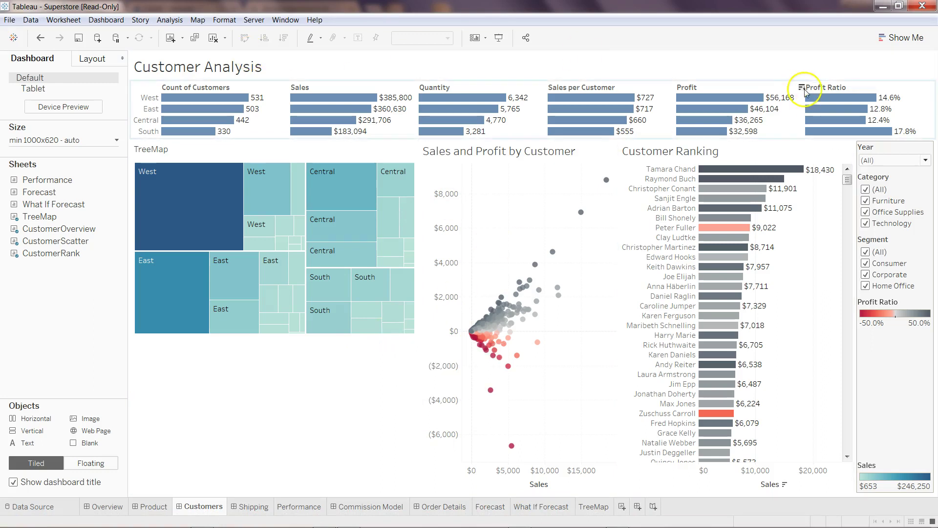
# Step: Close the Superstore workbook without saving, then relaunch Tableau from the taskbar
pyautogui.click(923, 7)
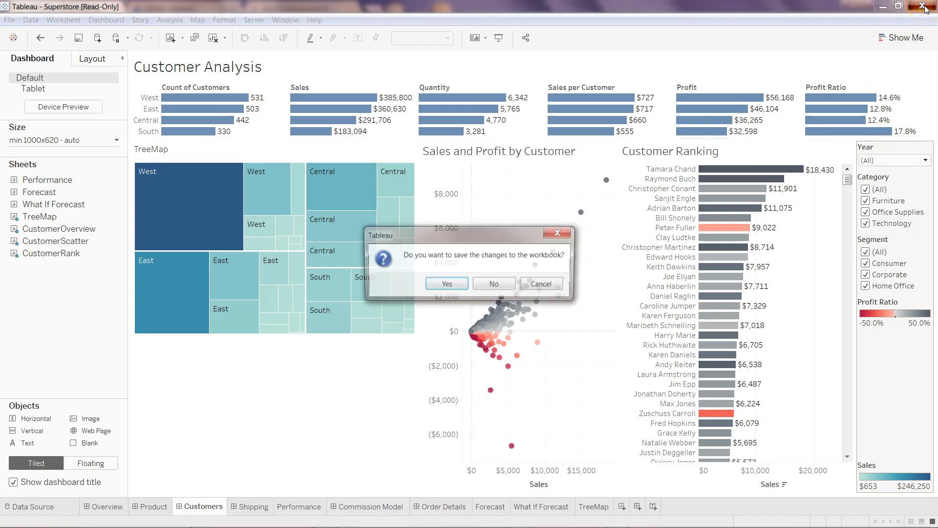
pyautogui.click(491, 287)
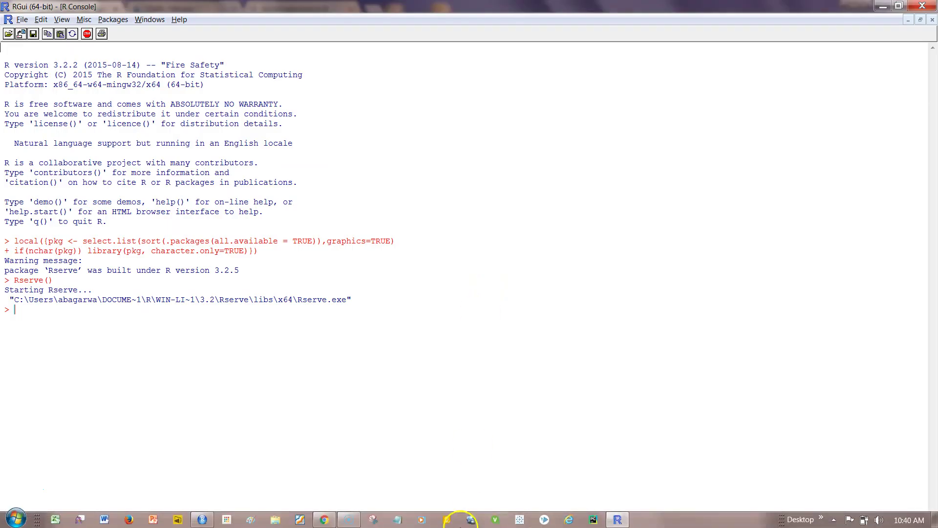
pyautogui.click(519, 520)
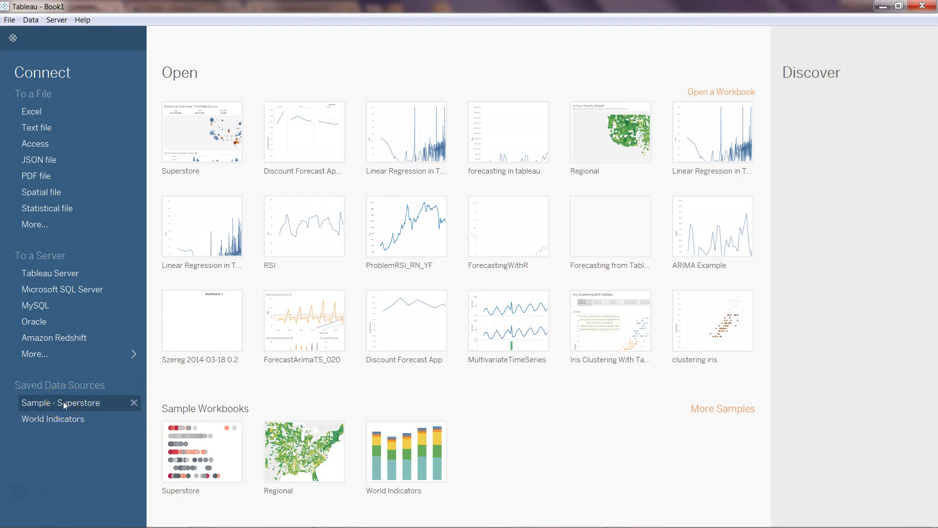
# Step: Open Sample - Superstore and set the external service connection to localhost:6311, testing it successfully
pyautogui.click(63, 400)
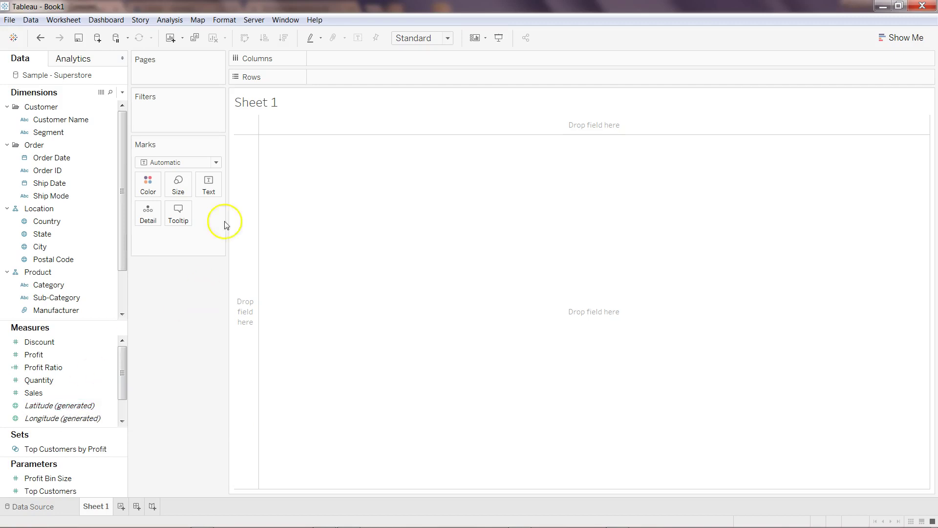
pyautogui.click(315, 19)
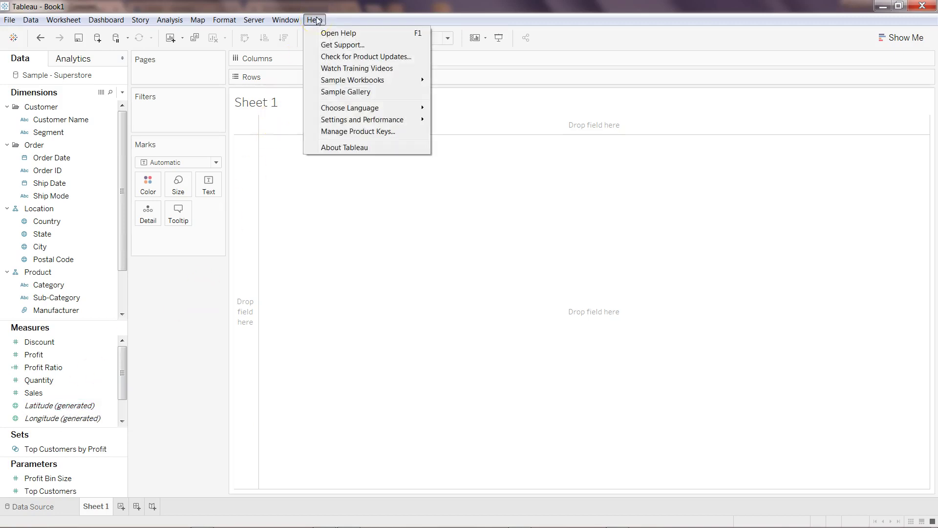
pyautogui.moveTo(381, 123)
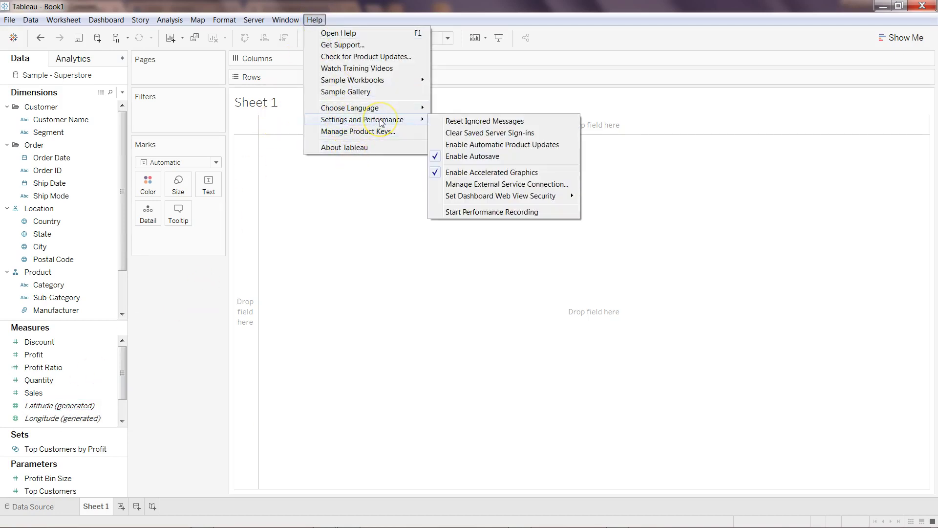
pyautogui.click(484, 186)
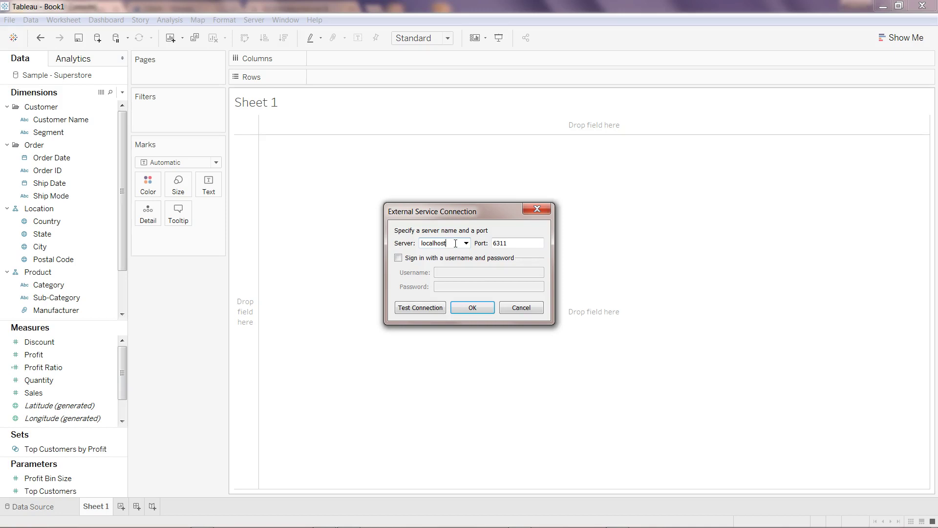
pyautogui.click(501, 244)
pyautogui.click(423, 311)
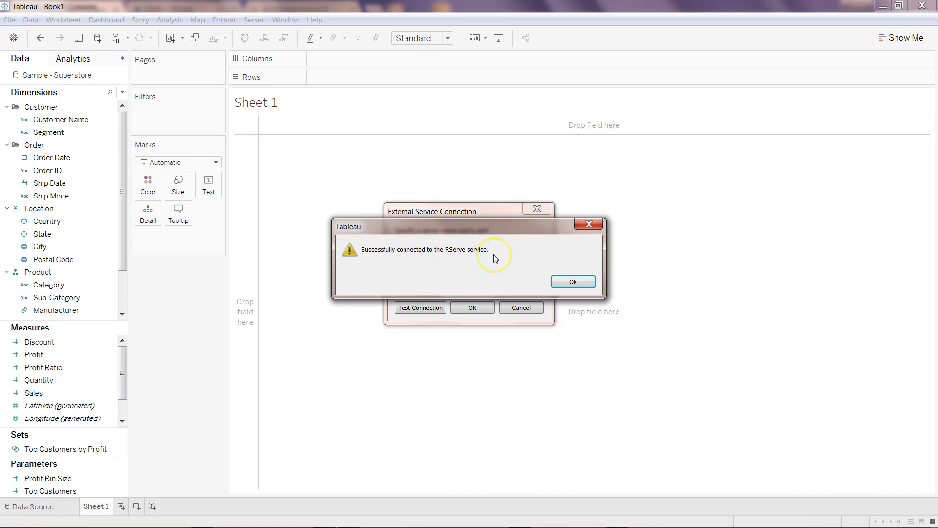
pyautogui.click(573, 281)
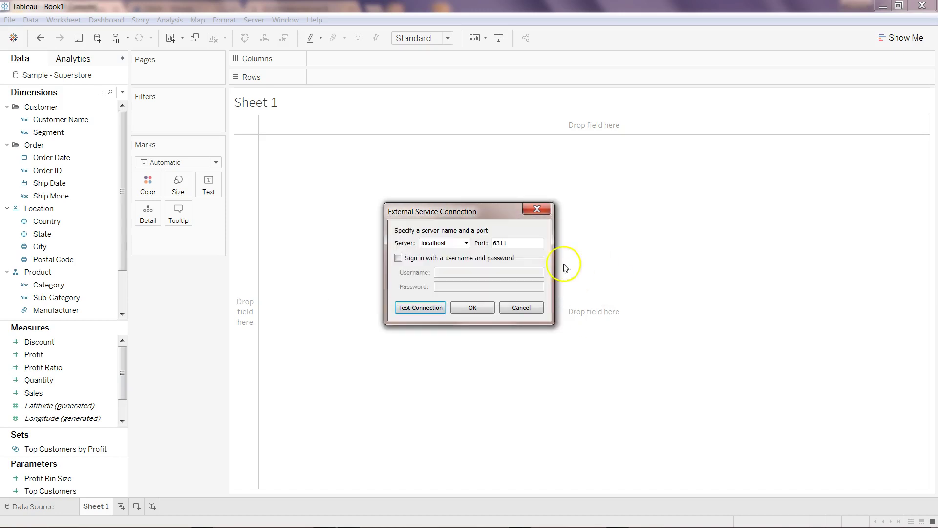
pyautogui.click(472, 309)
pyautogui.click(537, 209)
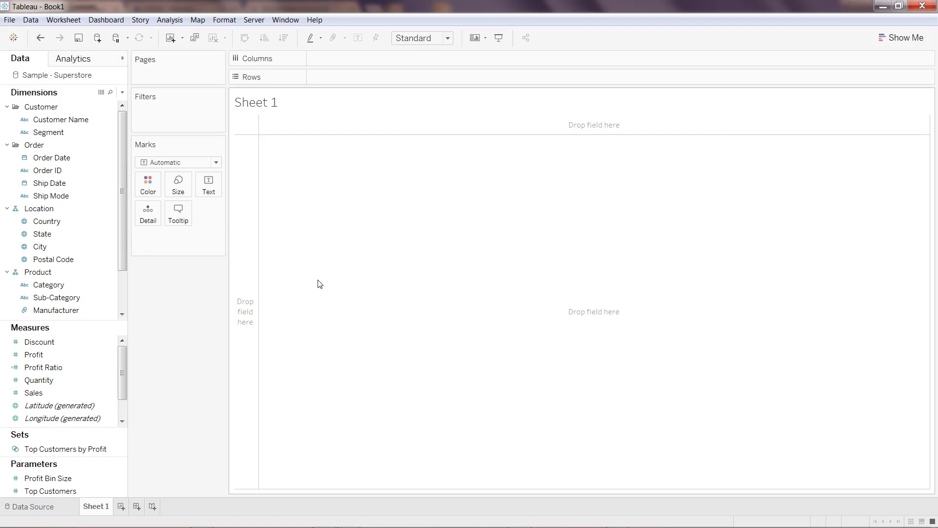
# Step: Switch to the Google Slides presentation to view the SCRIPT_REAL syntax on slide 7
pyautogui.hotkey('alt', 'Tab')
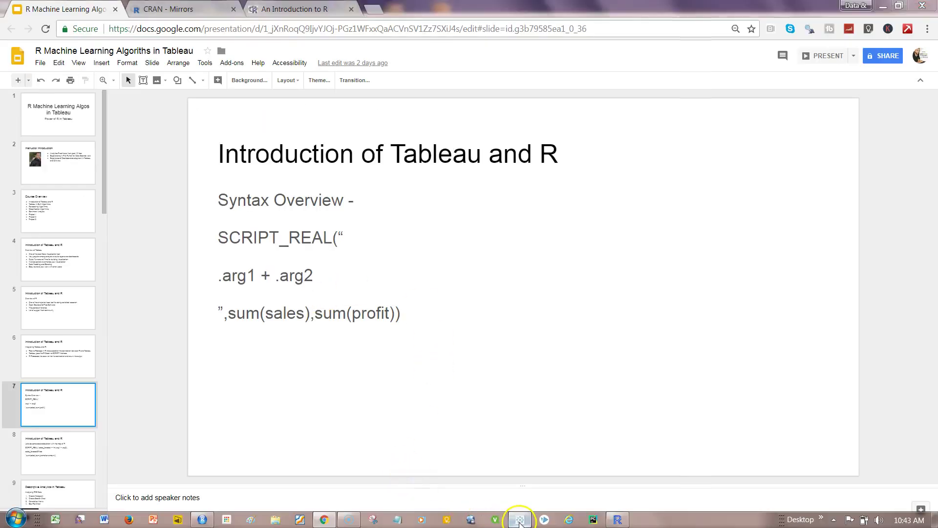
# Step: Create a new calculated field in Tableau provisionally named R_Func
pyautogui.click(519, 524)
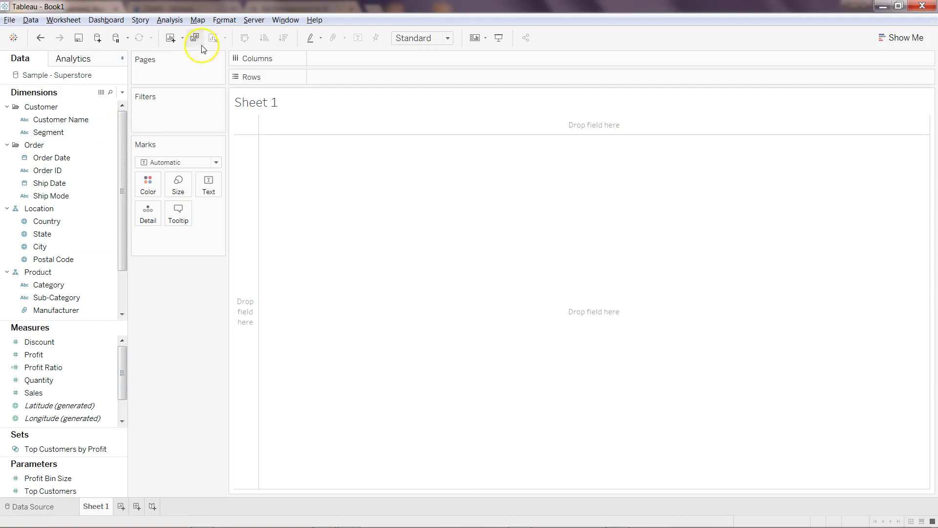
pyautogui.click(176, 22)
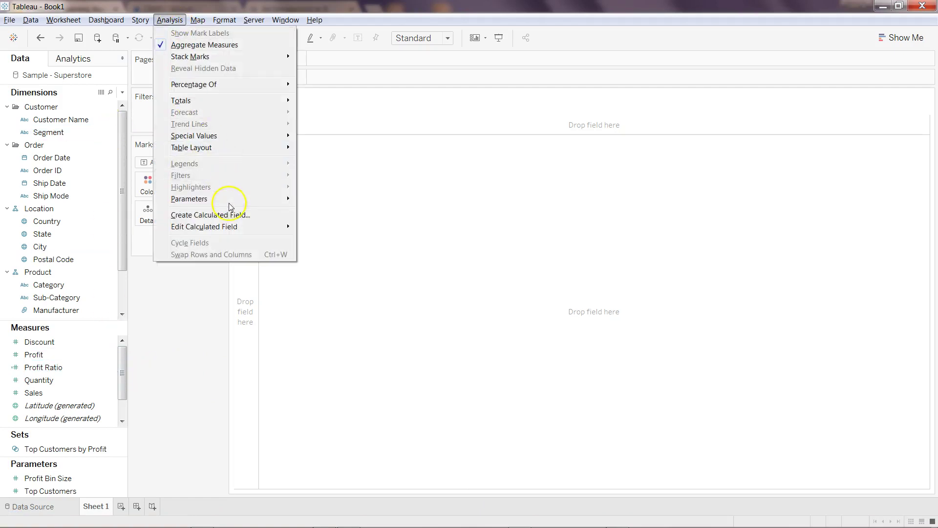
pyautogui.click(210, 215)
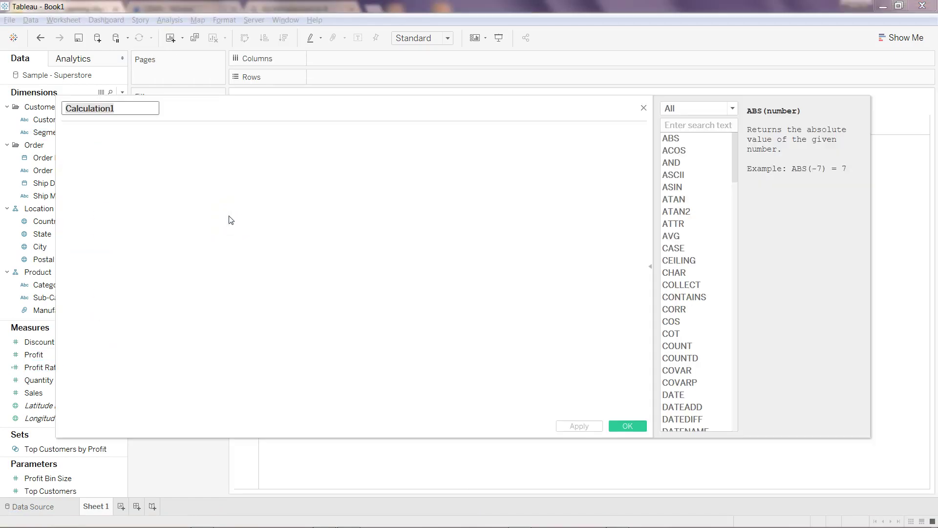
pyautogui.click(139, 115)
pyautogui.write('R_Funct')
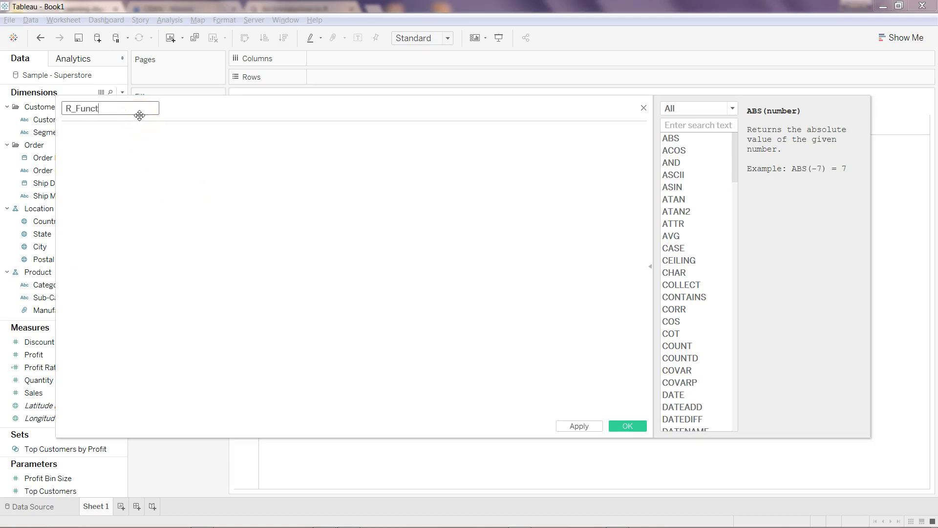
pyautogui.press('BackSpace')
pyautogui.press('Tab')
# Step: Insert SCRIPT_REAL with the R script ".arg1 + .arg2" inside the quotes
pyautogui.write('scri')
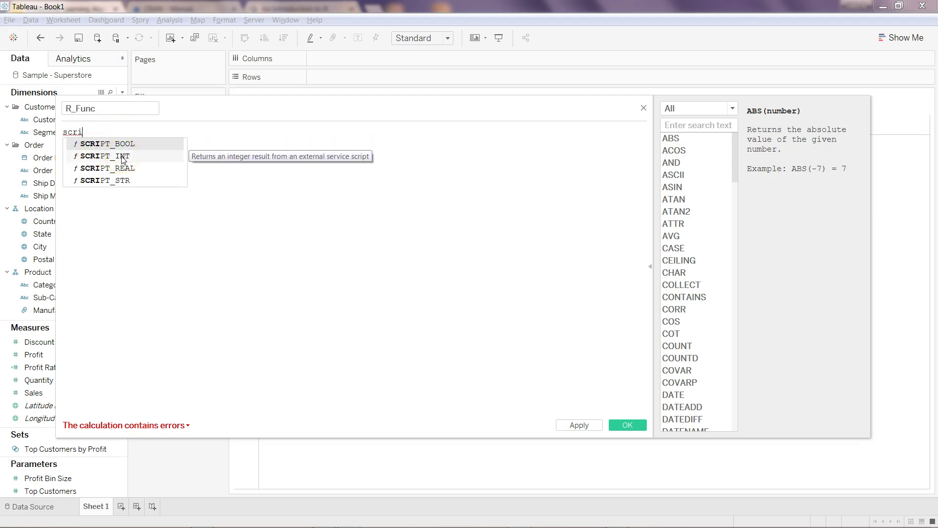
pyautogui.click(129, 171)
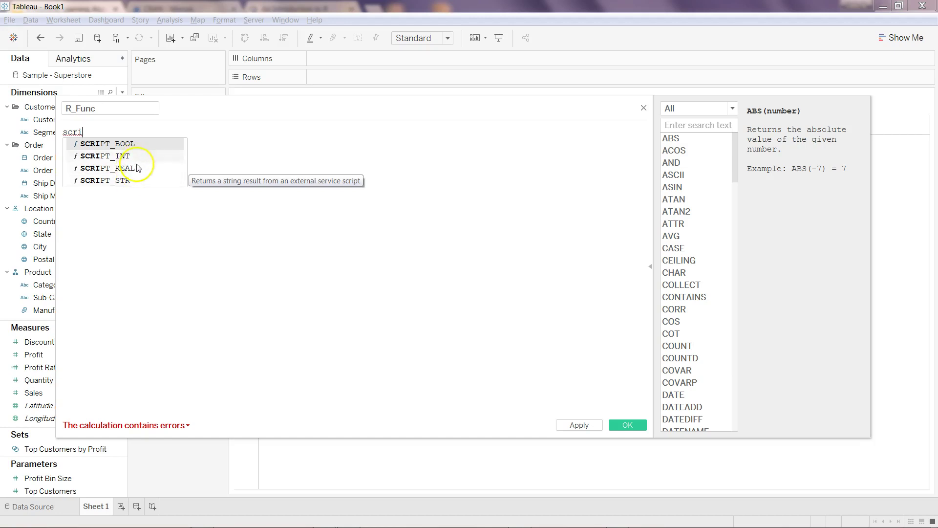
pyautogui.doubleClick(137, 168)
pyautogui.write('"')
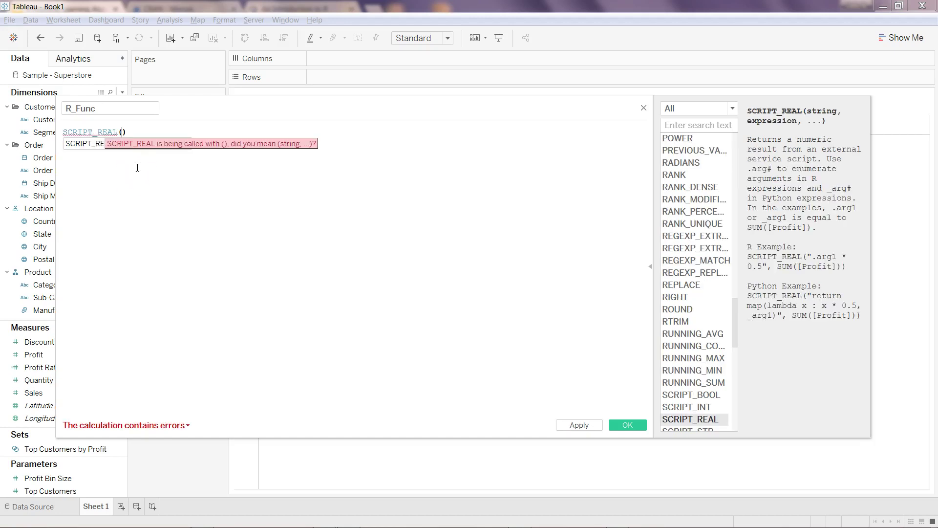
pyautogui.write('"')
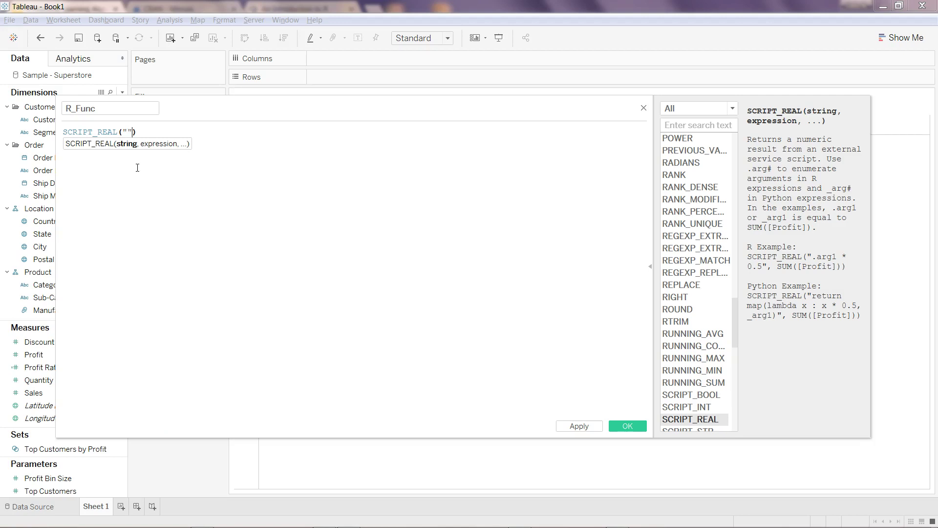
pyautogui.press('Left')
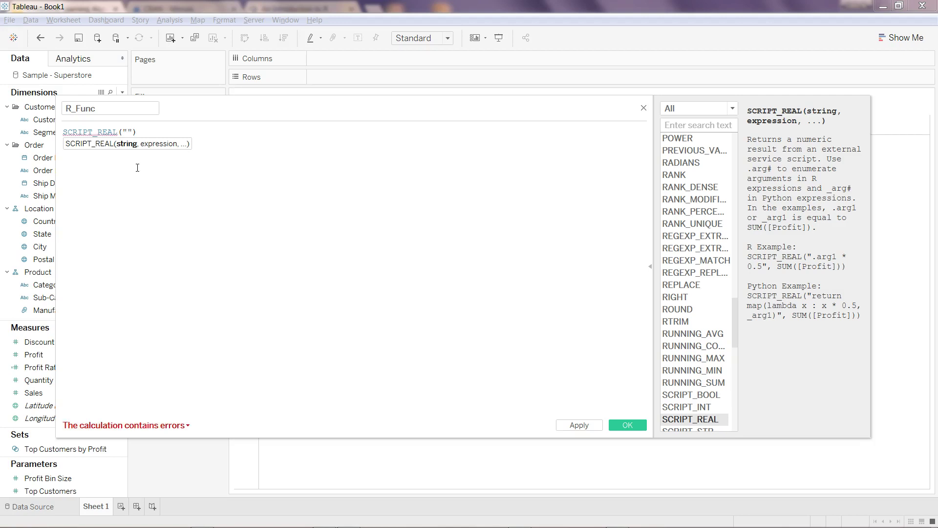
pyautogui.press('Return')
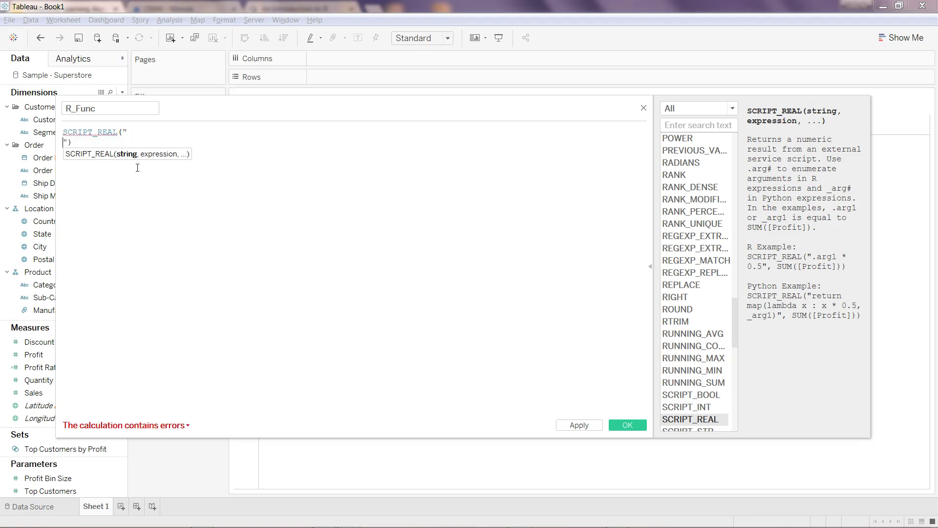
pyautogui.press('Return')
pyautogui.write('/')
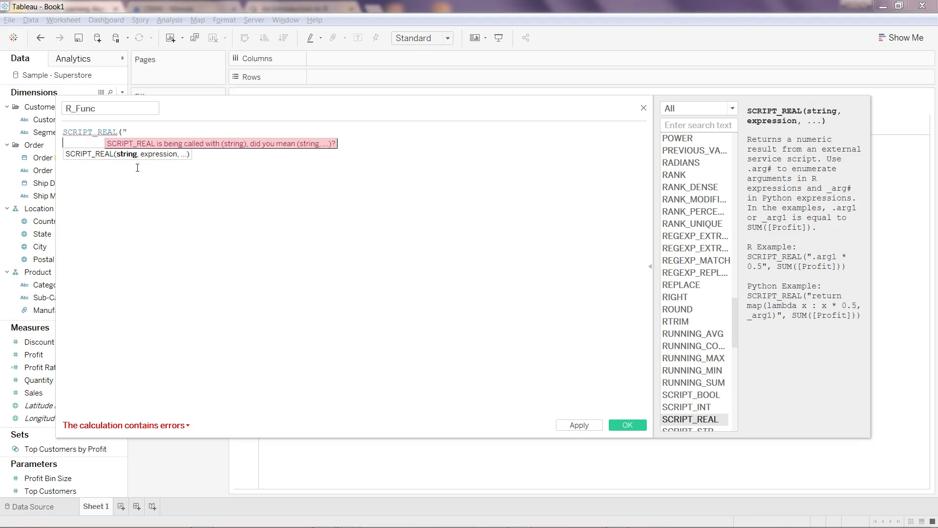
pyautogui.write('ar')
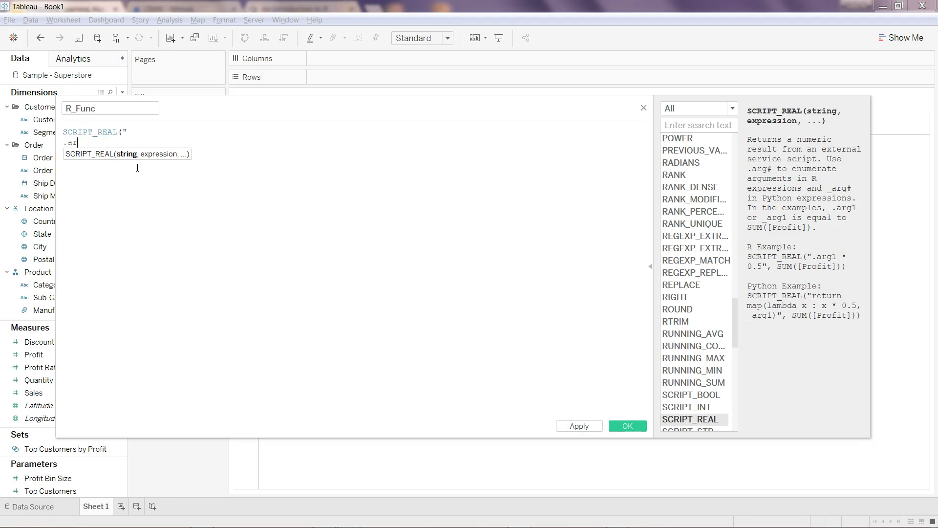
pyautogui.write('g1 + .arg2')
# Step: Add SUM([Sales]) and SUM([Profit]) as the script's two arguments
pyautogui.click(134, 157)
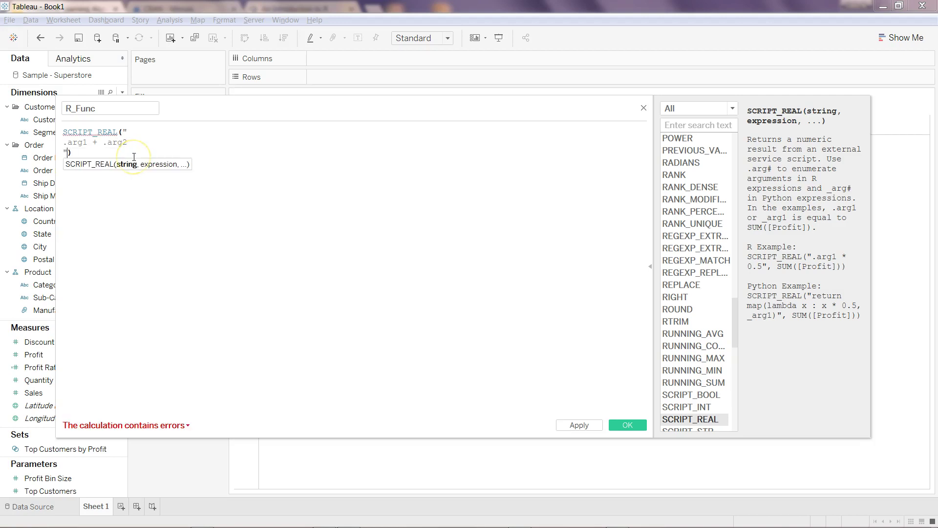
pyautogui.press('BackSpace')
pyautogui.write(',sum')
pyautogui.press('Return')
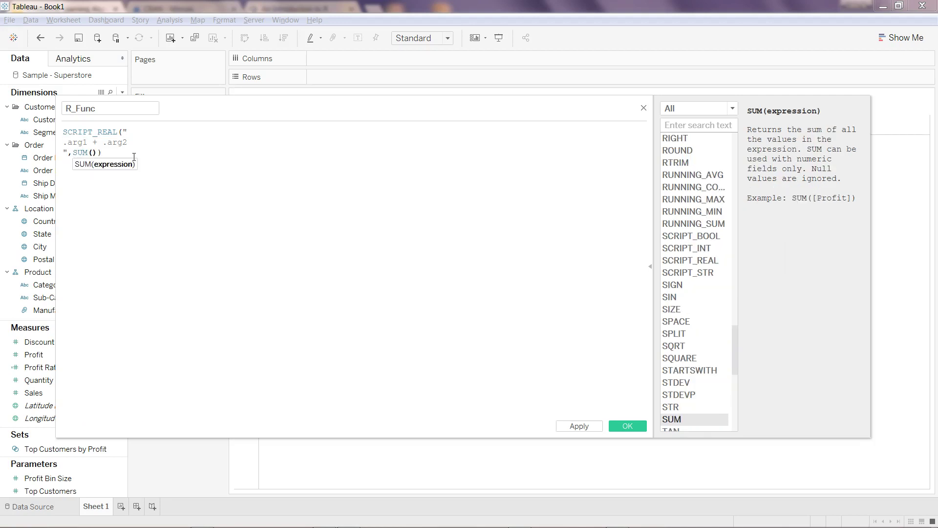
pyautogui.write('sal')
pyautogui.press('Return')
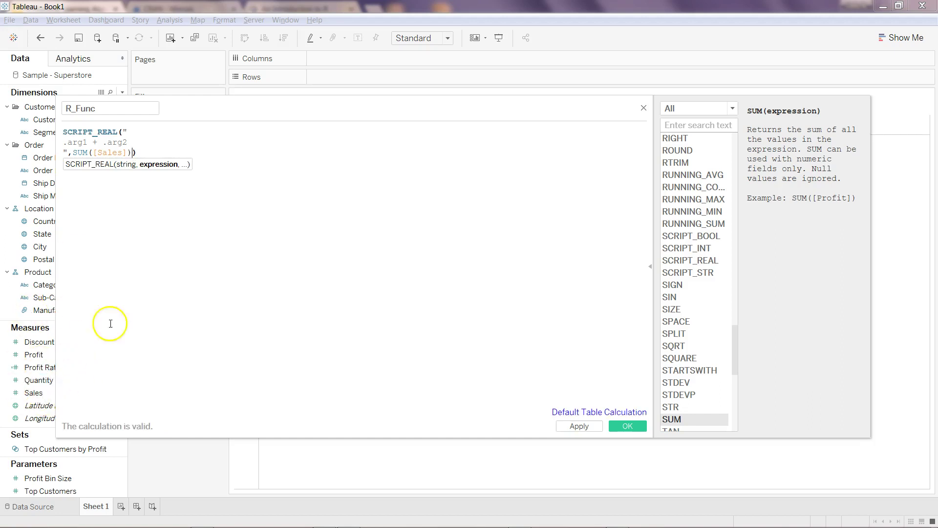
pyautogui.write(',sum')
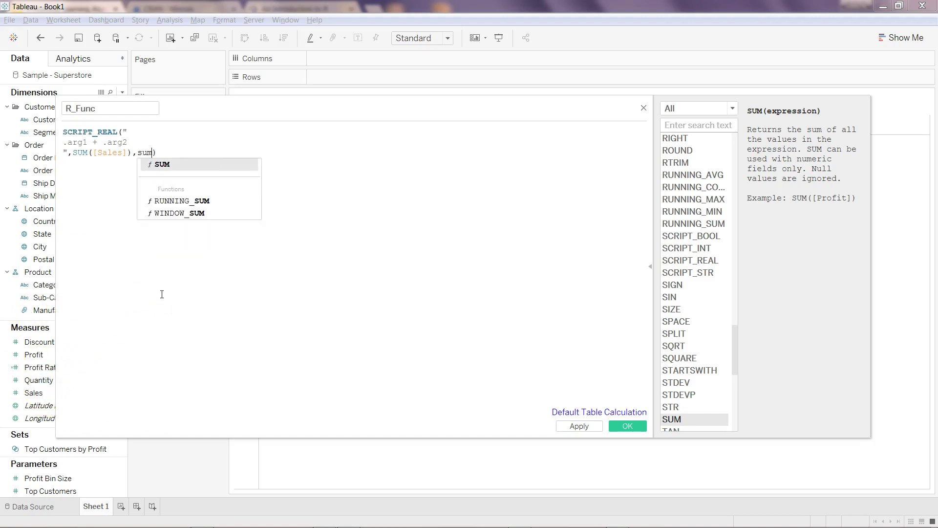
pyautogui.press('Return')
pyautogui.write('pro')
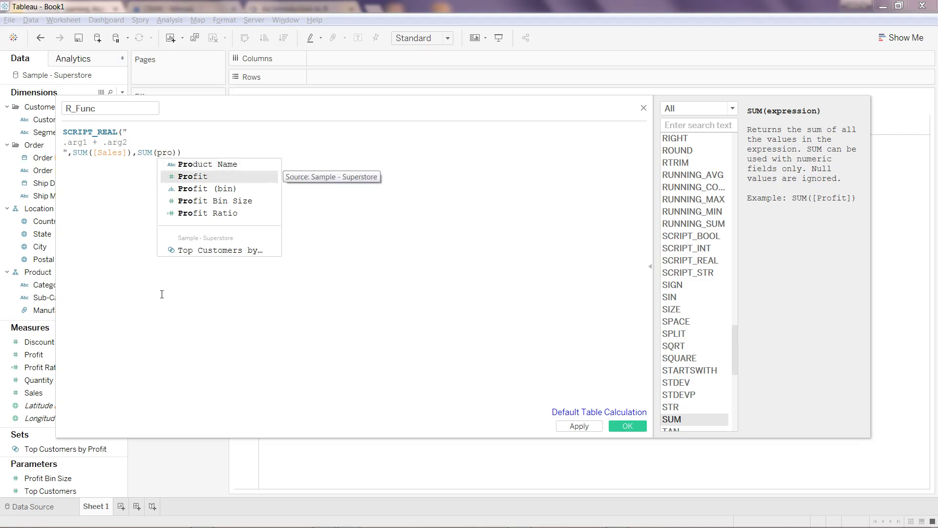
pyautogui.press('Return')
# Step: Rename the calculation to R_Result, apply it and close the editor
pyautogui.click(150, 311)
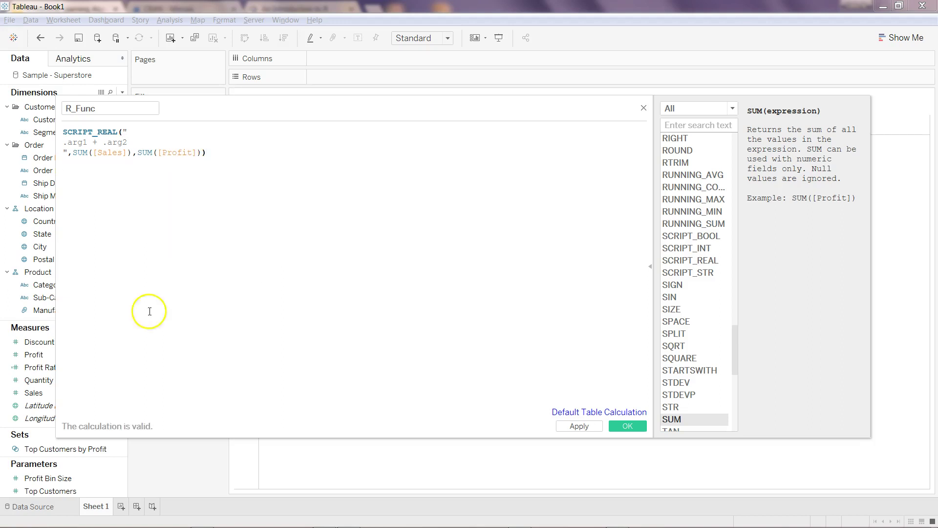
pyautogui.click(101, 108)
pyautogui.press('BackSpace')
pyautogui.press('BackSpace')
pyautogui.press('BackSpace')
pyautogui.press('BackSpace')
pyautogui.write('Result')
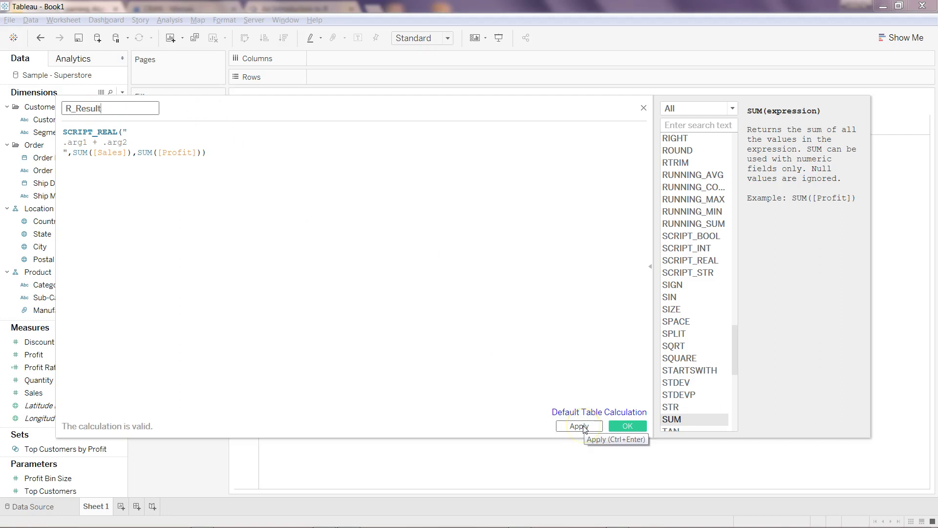
pyautogui.click(580, 427)
pyautogui.click(626, 427)
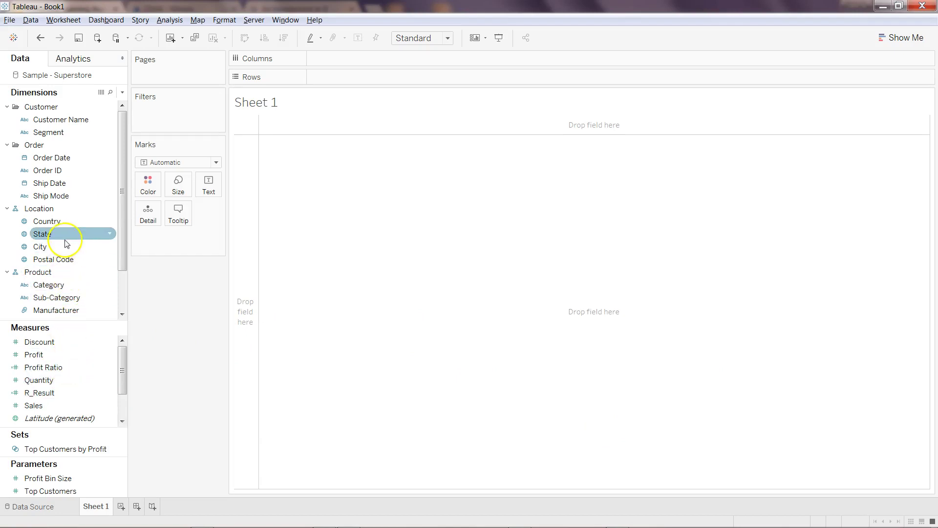
# Step: Drag State to Rows and R_Result onto the view, showing values like Alabama 25,297
pyautogui.moveTo(67, 243); pyautogui.dragTo(342, 74)
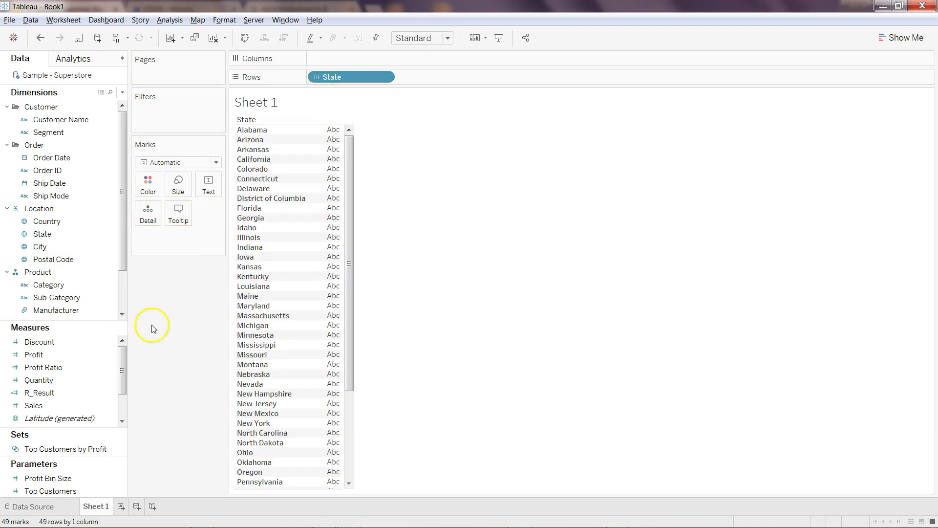
pyautogui.moveTo(56, 370); pyautogui.dragTo(326, 276)
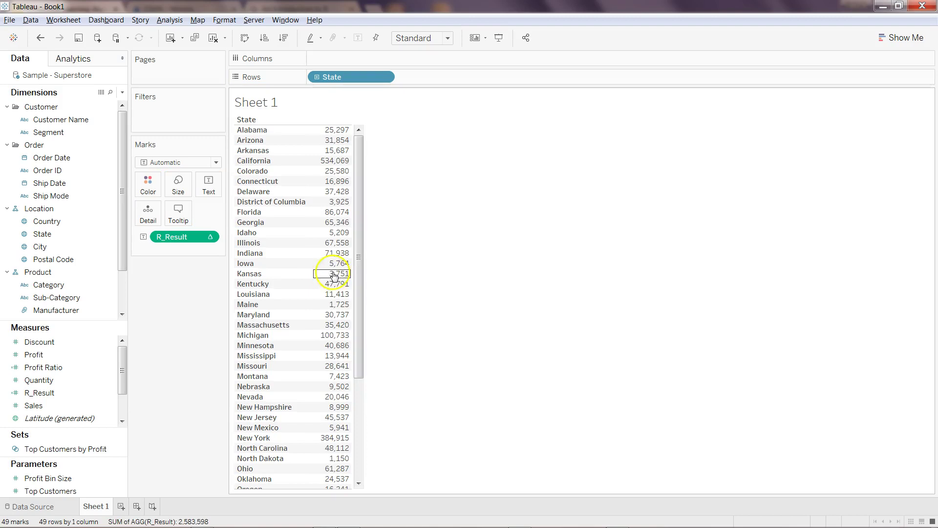
pyautogui.moveTo(334, 259)
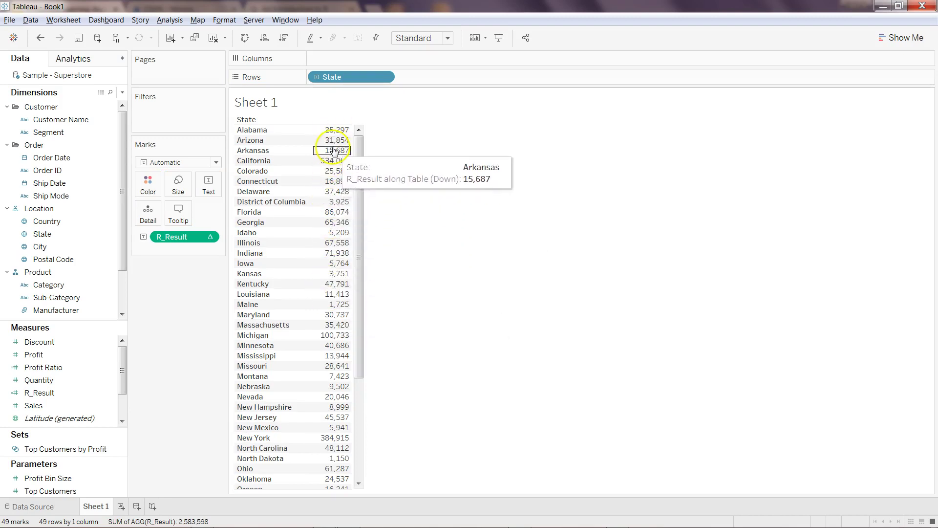
pyautogui.moveTo(338, 166)
pyautogui.moveTo(339, 183)
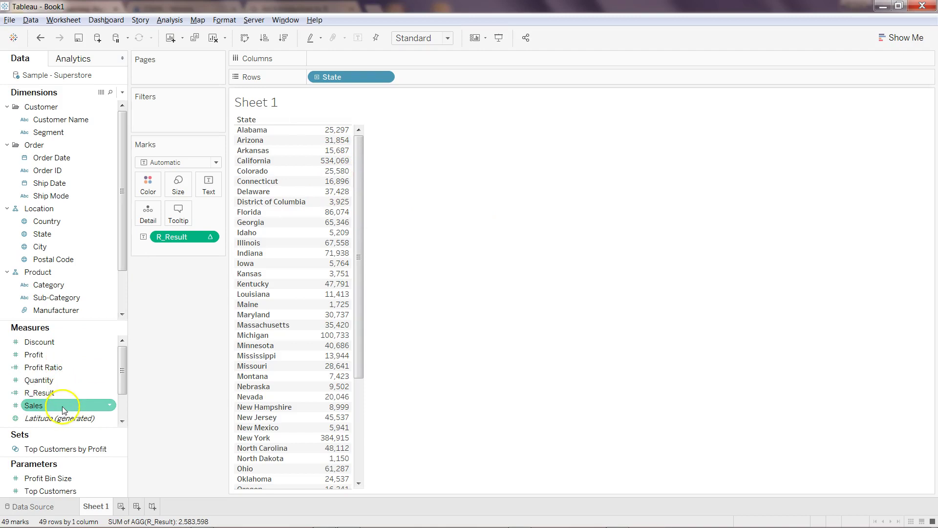
# Step: Drop Sales and Profit on the Marks card Text so each state shows SUM(Sales) and SUM(Profit)
pyautogui.moveTo(63, 409); pyautogui.dragTo(181, 250)
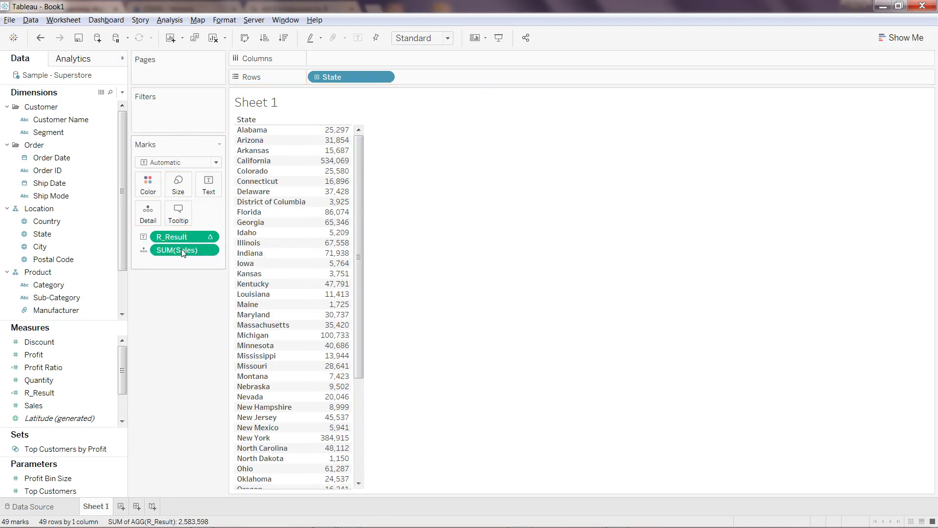
pyautogui.click(172, 258)
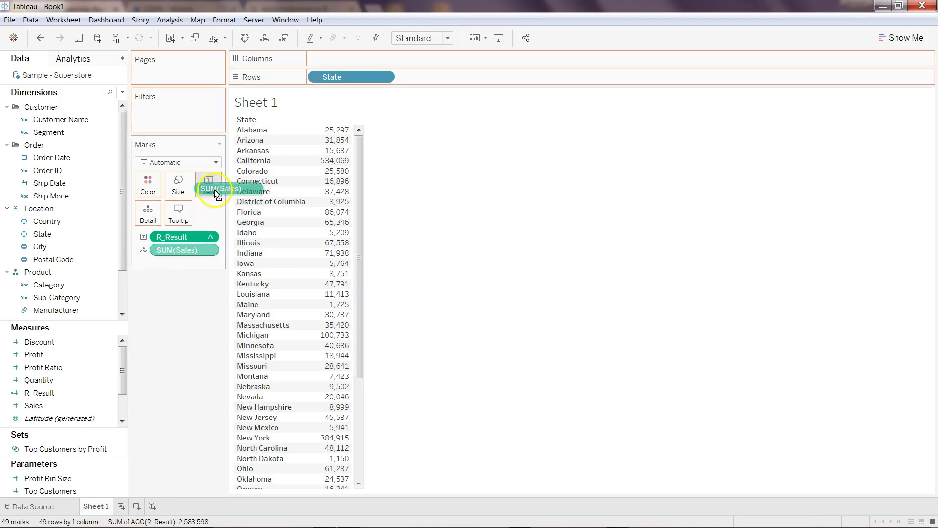
pyautogui.moveTo(215, 189); pyautogui.dragTo(214, 190)
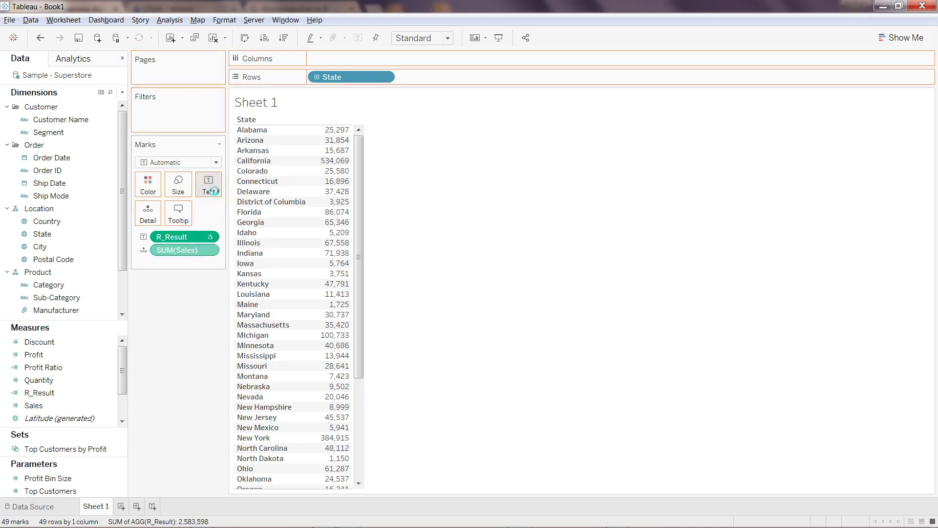
pyautogui.moveTo(313, 135)
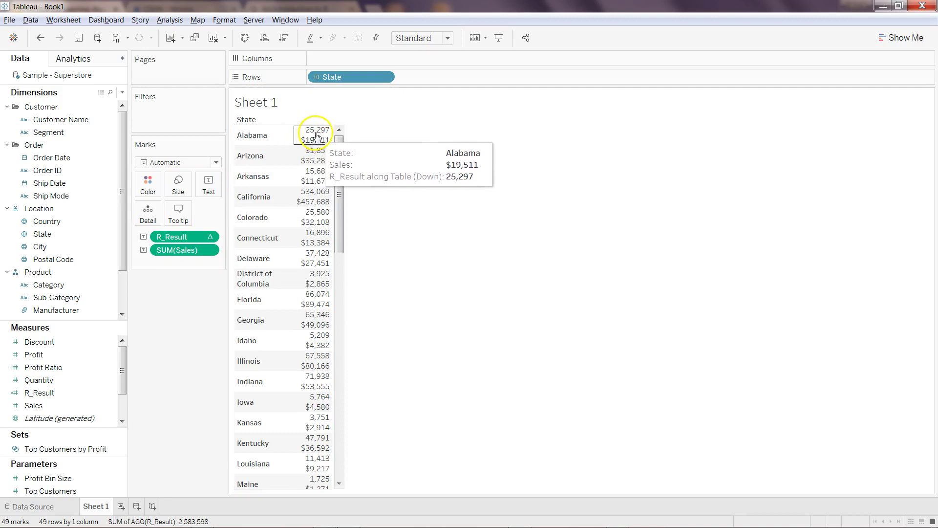
pyautogui.click(87, 406)
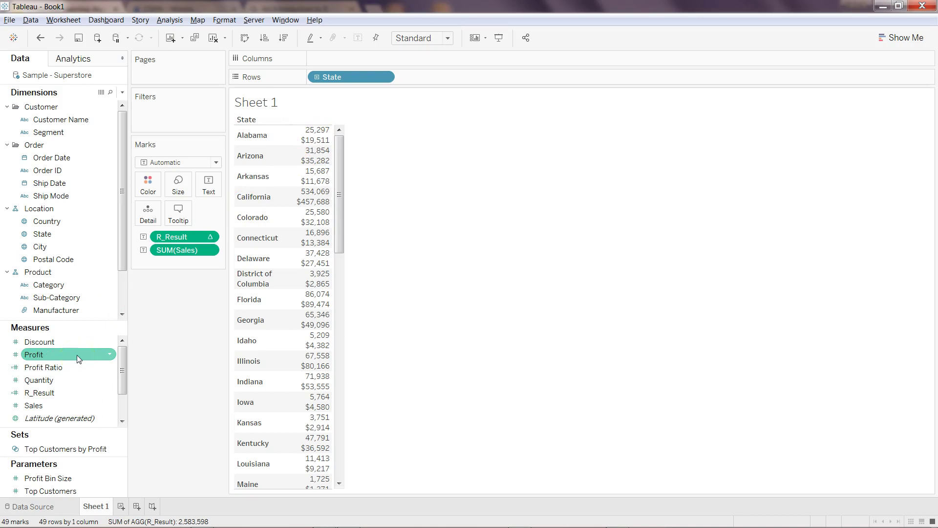
pyautogui.moveTo(77, 354); pyautogui.dragTo(214, 183)
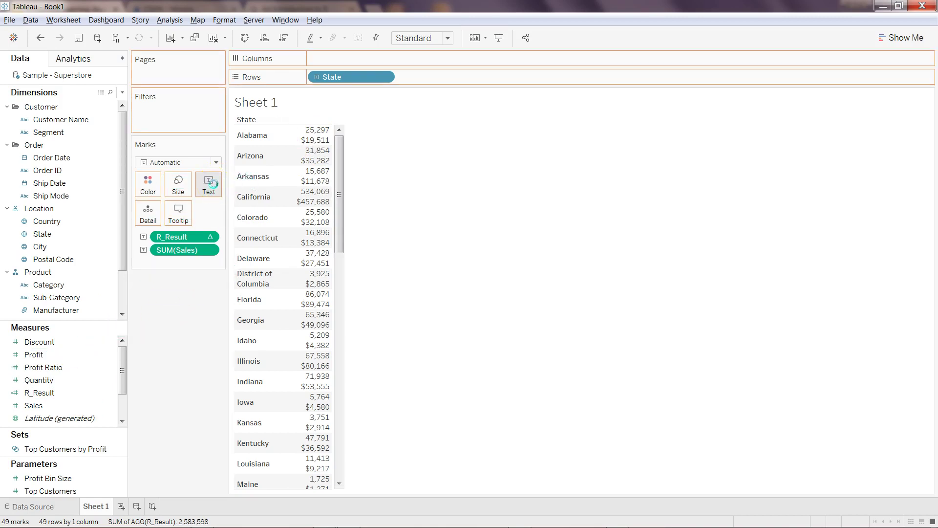
pyautogui.moveTo(323, 150)
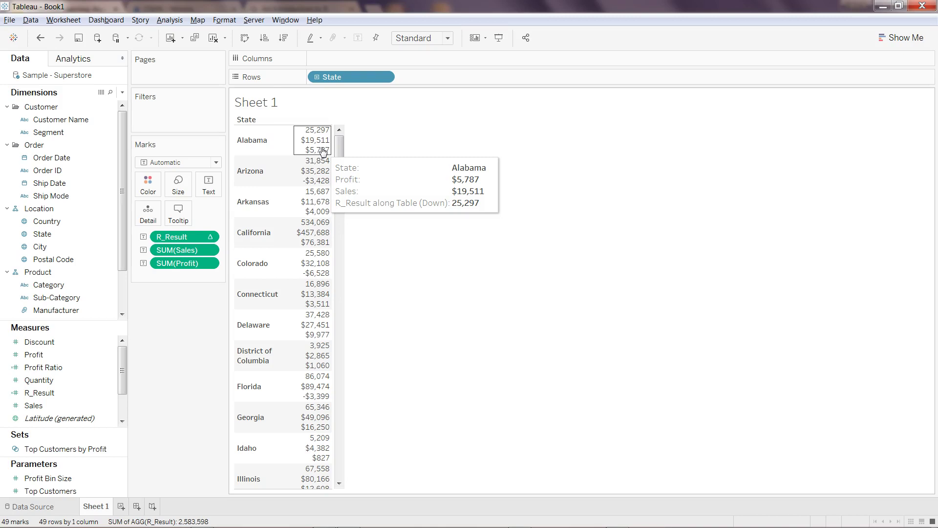
pyautogui.click(110, 393)
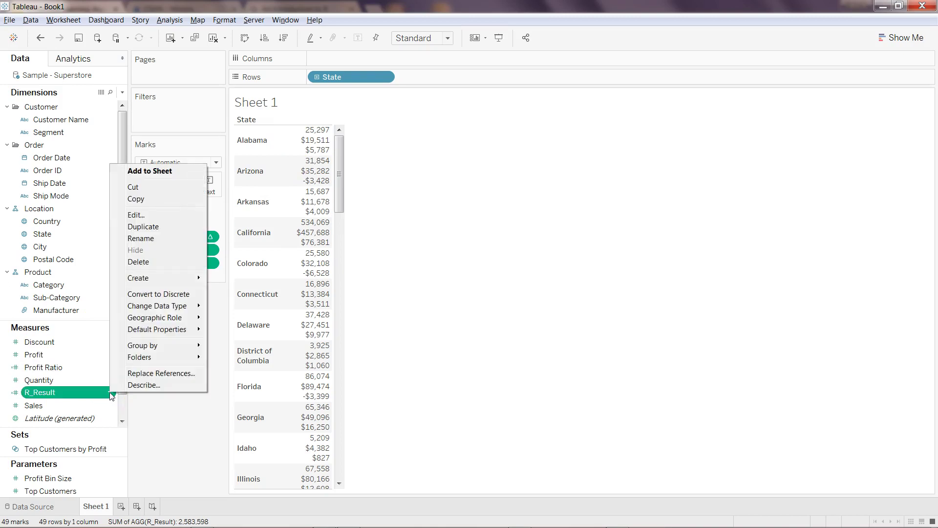
pyautogui.click(168, 216)
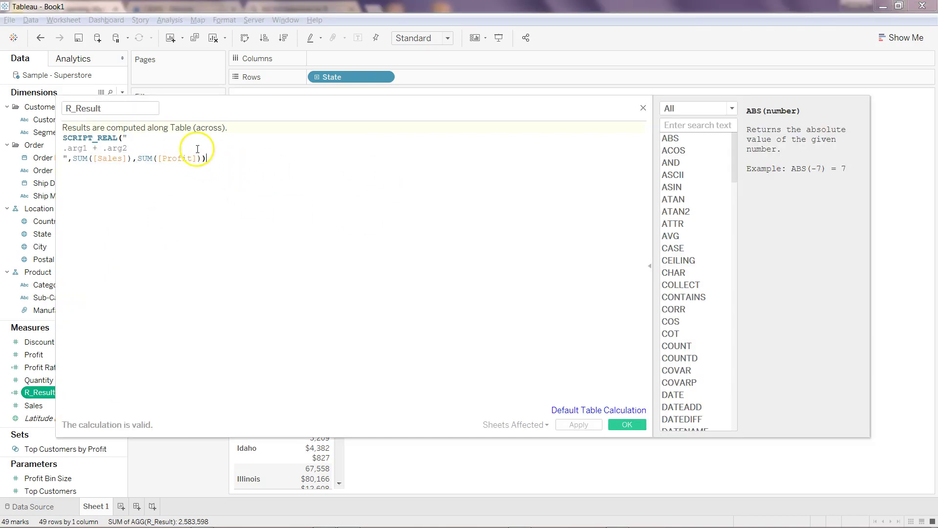
pyautogui.click(93, 148)
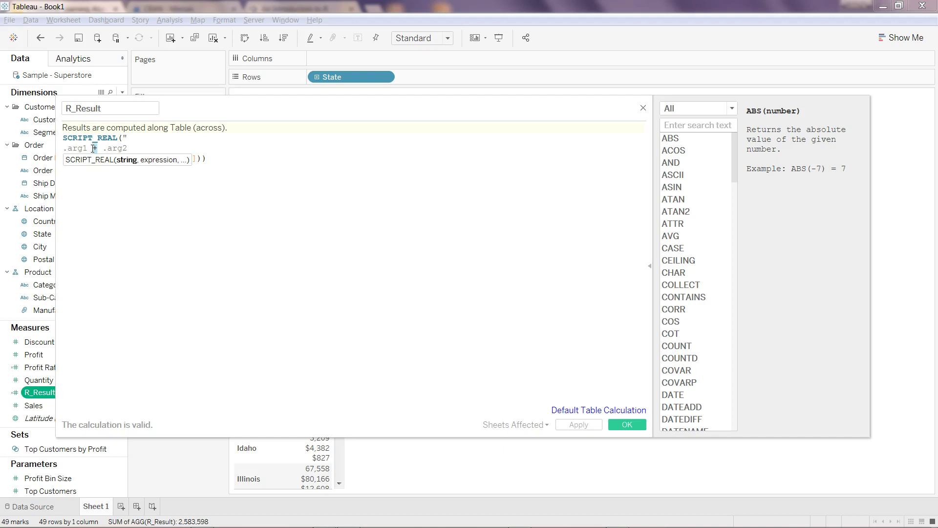
pyautogui.click(109, 184)
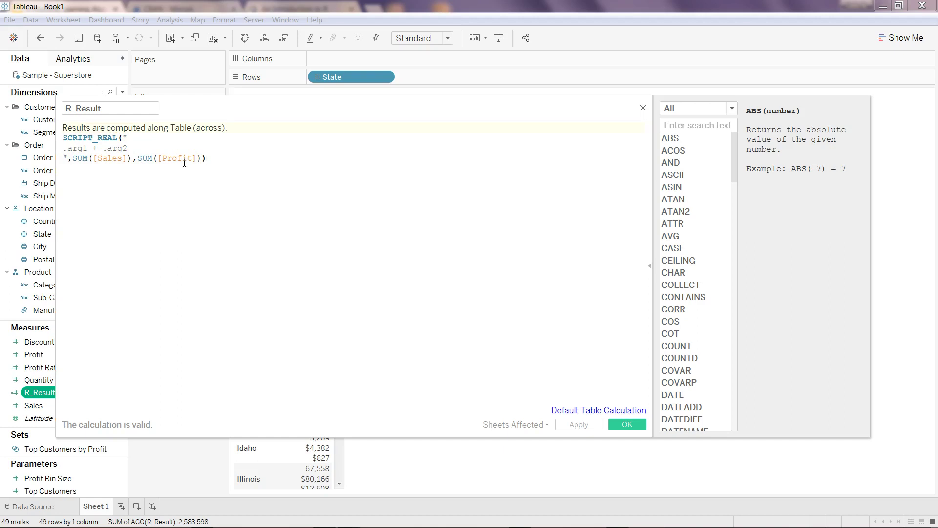
pyautogui.click(91, 109)
pyautogui.click(643, 108)
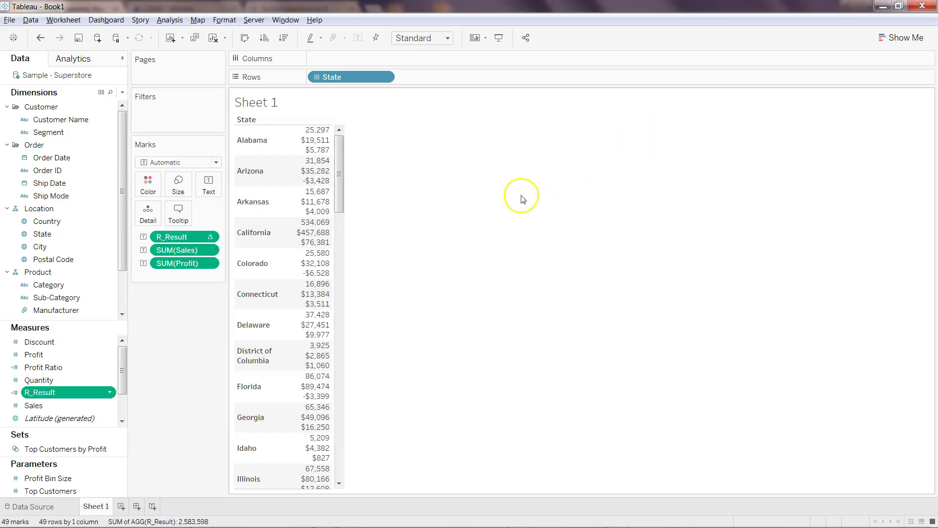